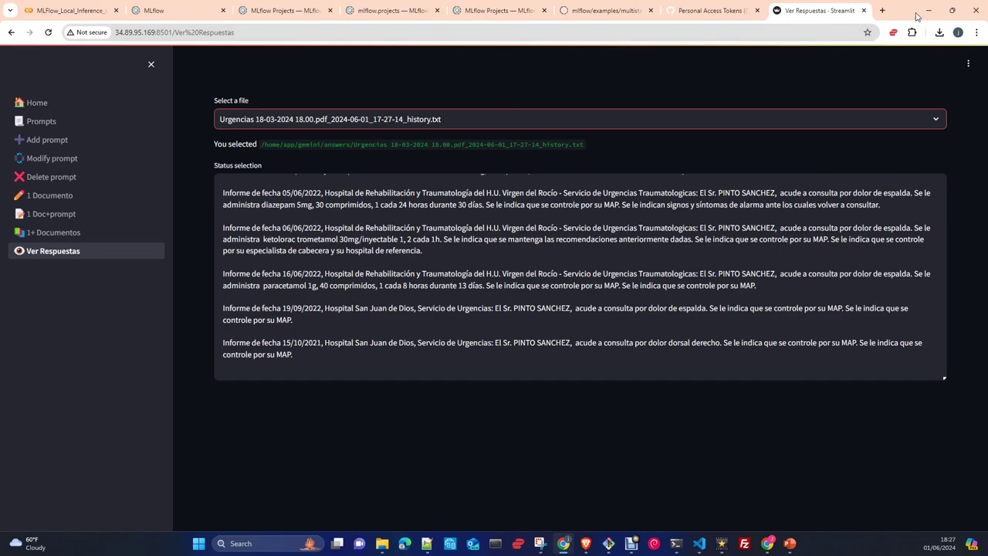
Step: Switch to the terminal window, maximize it, and list all files in the answers directory with details using ls -la
{"action": "left_click", "coordinate": [928, 10]}
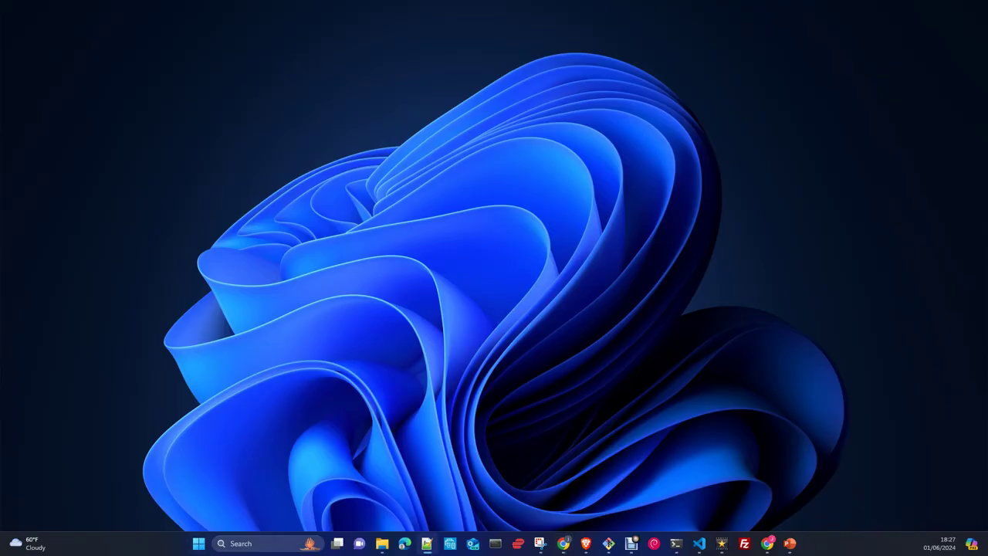
{"action": "left_click", "coordinate": [675, 543]}
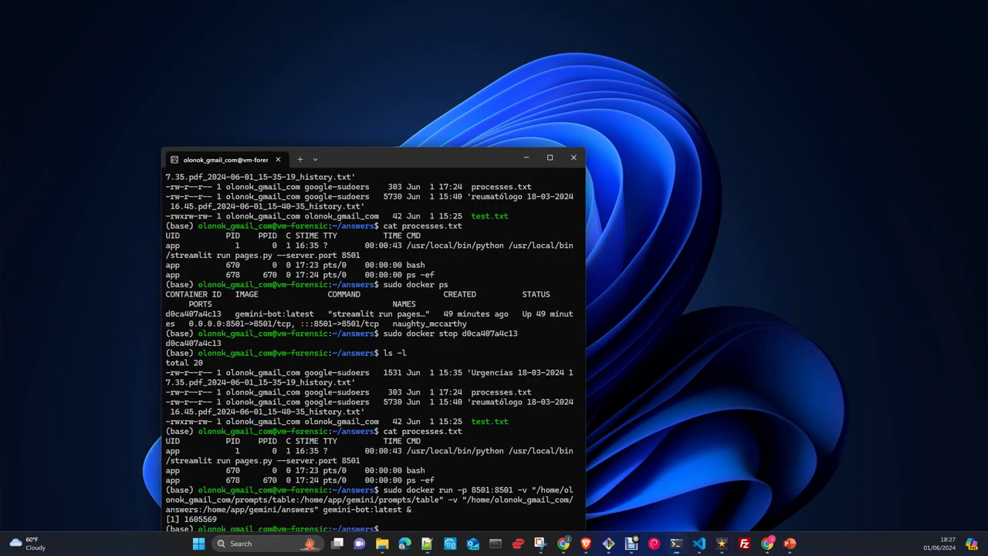
{"action": "left_click", "coordinate": [549, 157]}
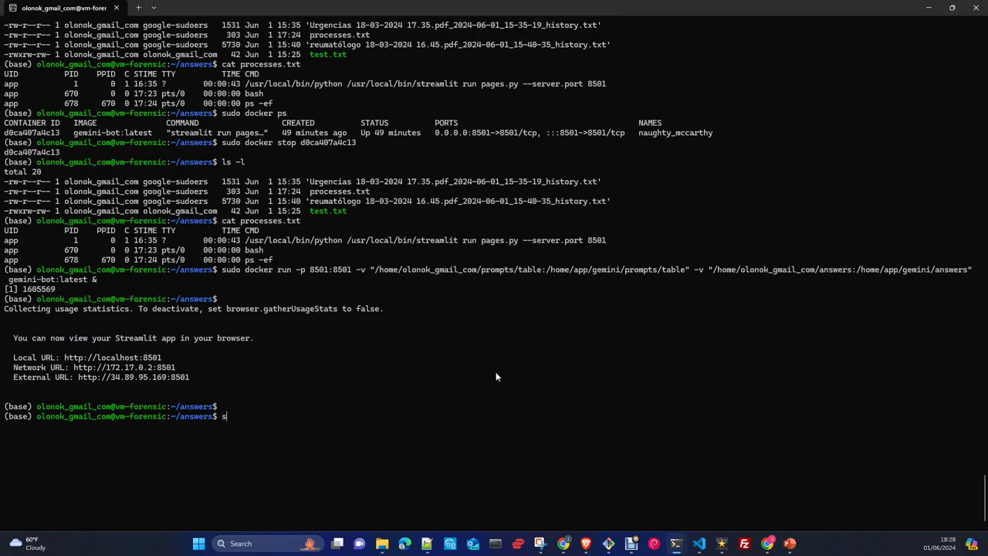
{"action": "type", "text": "ls -la"}
{"action": "key", "text": "Return"}
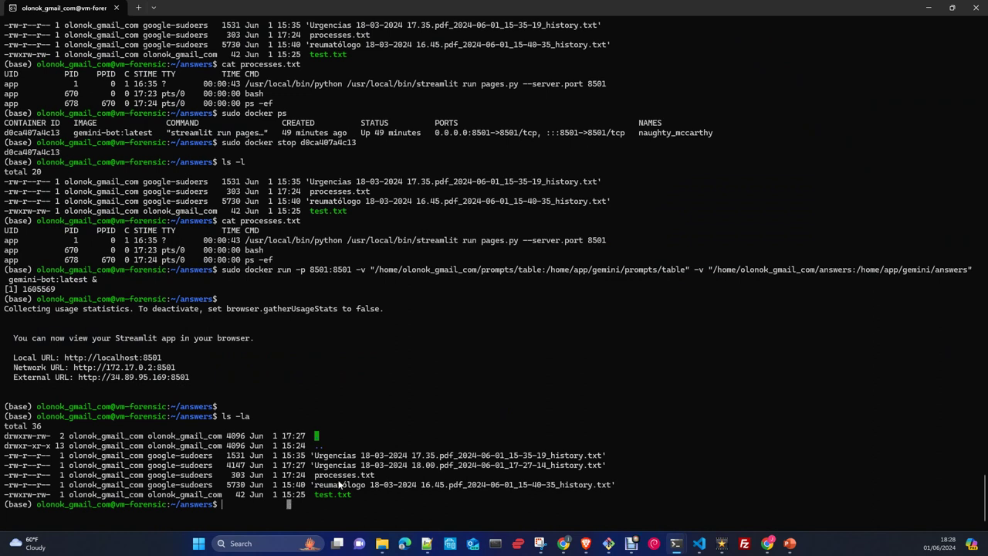
Step: Check the server's current date and time in the terminal and add several blank prompt lines below
{"action": "type", "text": "time"}
{"action": "key", "text": "Return"}
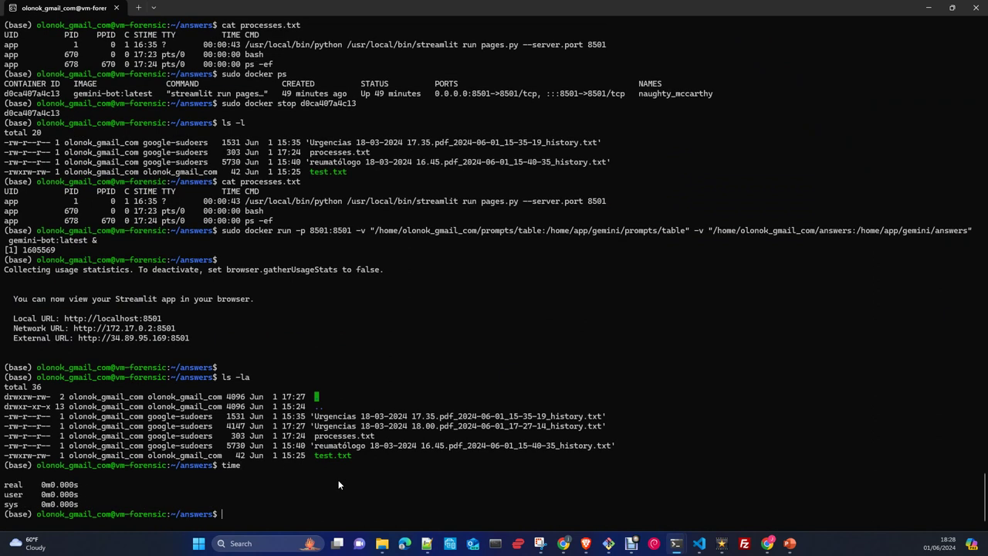
{"action": "type", "text": "date"}
{"action": "key", "text": "Return"}
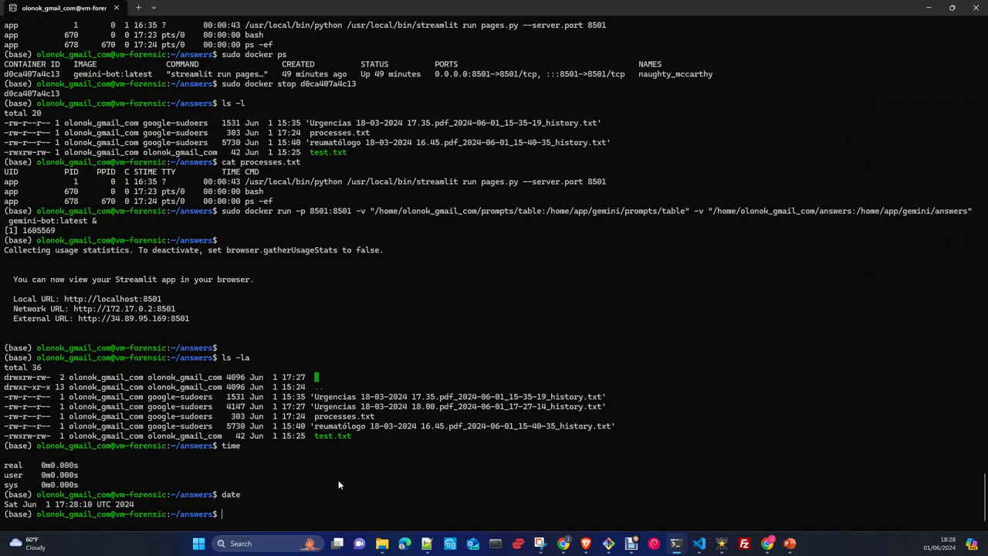
{"action": "key", "text": "Return"}
{"action": "key", "text": "Return"}
{"action": "key", "text": "Return"}
{"action": "key", "text": "Return"}
{"action": "key", "text": "Return"}
{"action": "key", "text": "Return"}
{"action": "key", "text": "Return"}
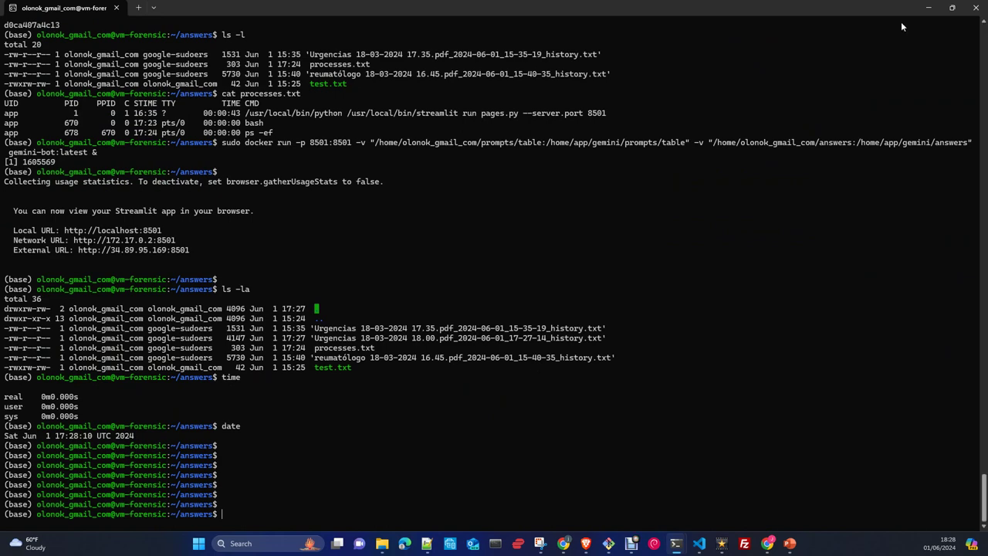
Step: Restore the terminal window to its smaller size and switch to the Chrome window showing Google Cloud firewall policies, maximized
{"action": "left_click", "coordinate": [951, 10]}
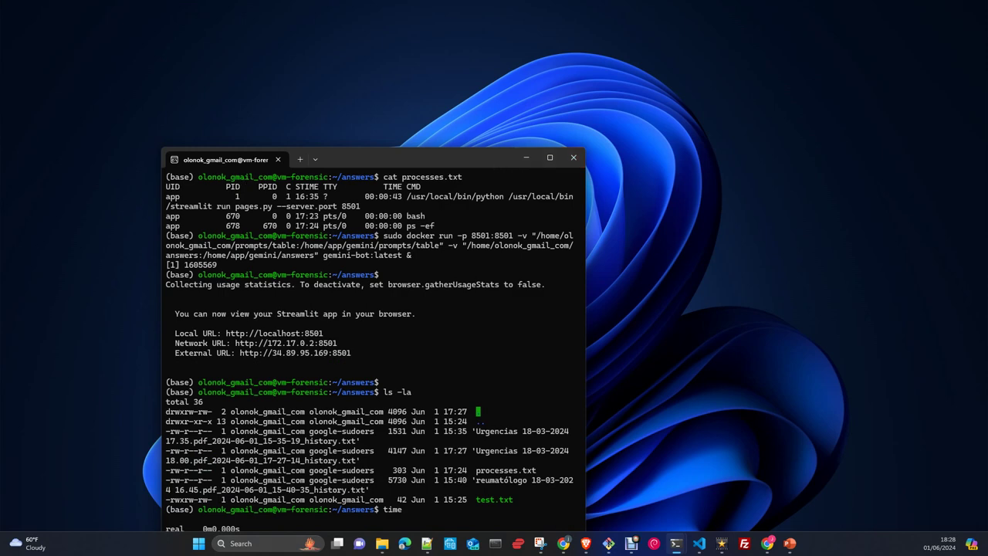
{"action": "key", "text": "super+d"}
{"action": "key", "text": "super+d"}
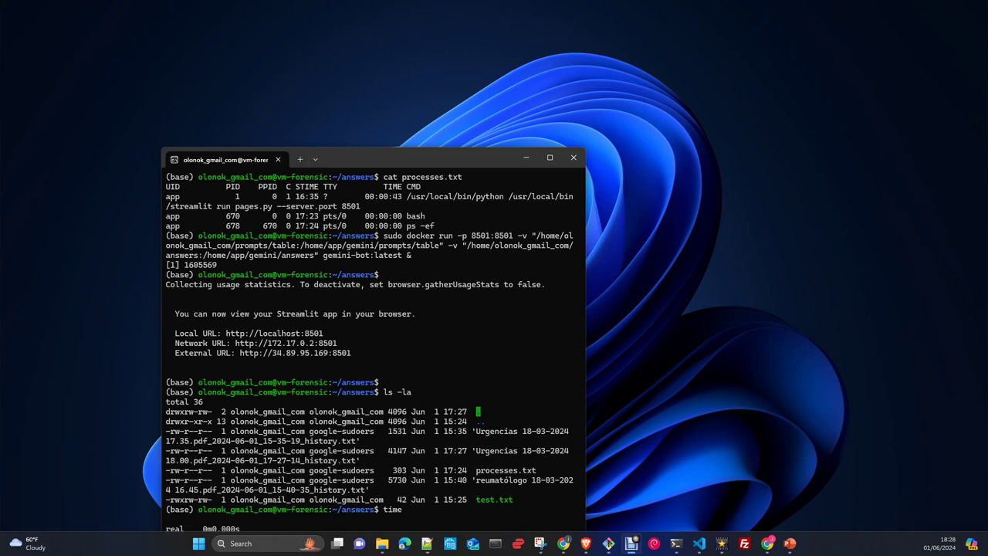
{"action": "left_click", "coordinate": [563, 543]}
{"action": "left_click_drag", "start_coordinate": [332, 68], "coordinate": [525, 68]}
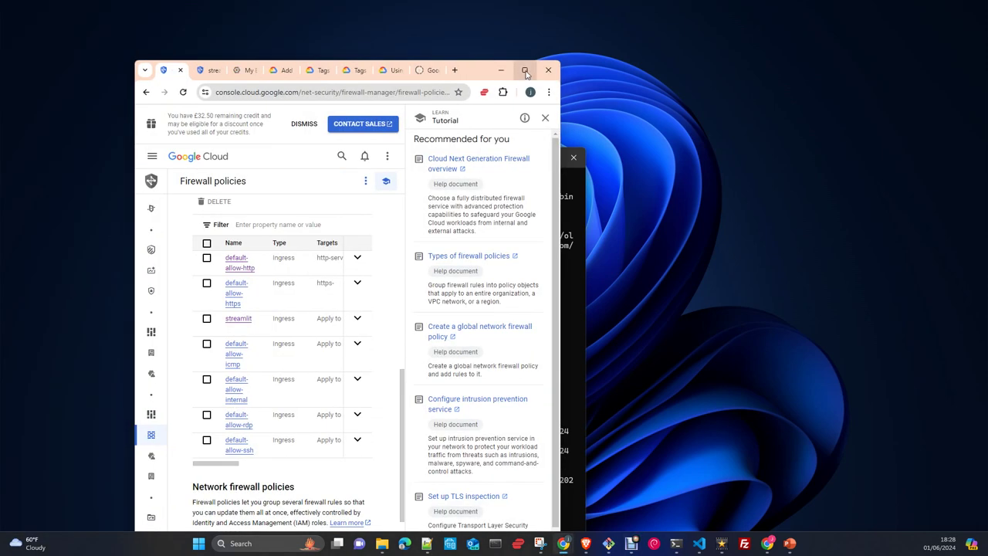
{"action": "double_click", "coordinate": [525, 68]}
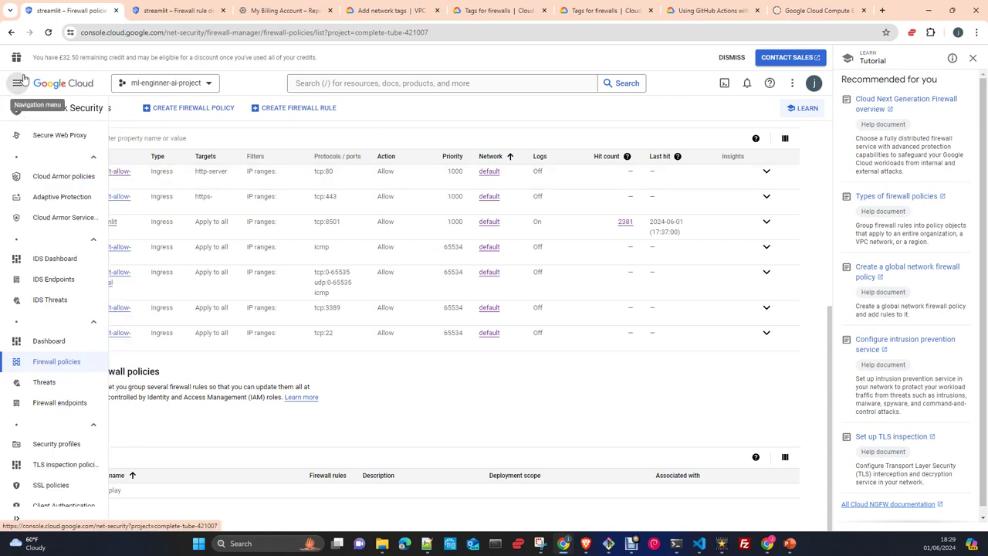
Step: Open the list of Compute Engine VM instances in the Google Cloud console
{"action": "left_click", "coordinate": [17, 84]}
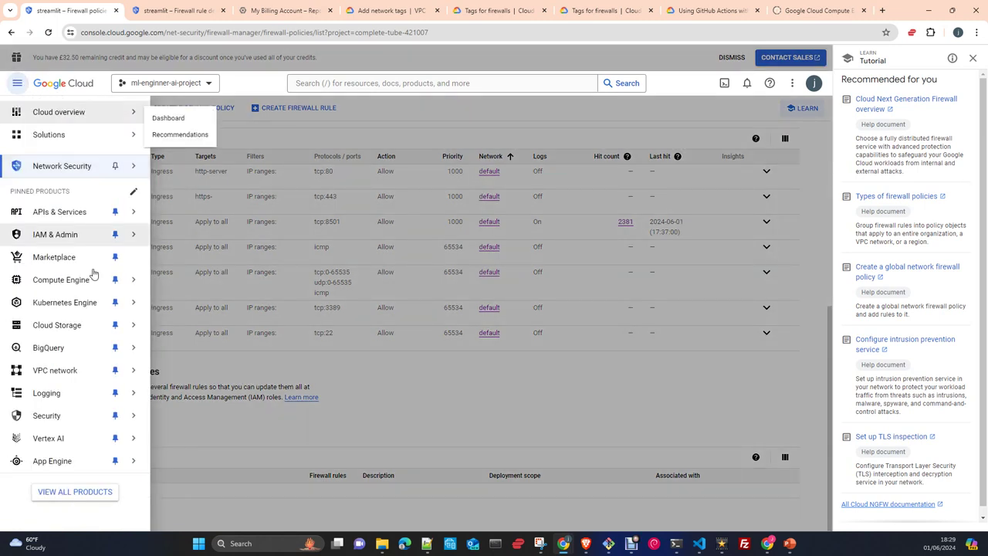
{"action": "mouse_move", "coordinate": [79, 281]}
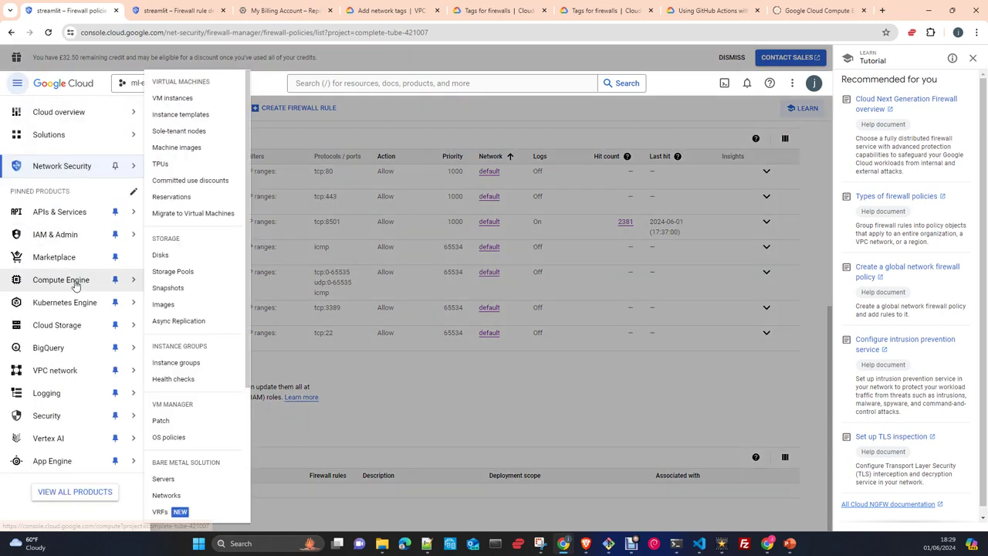
{"action": "left_click", "coordinate": [187, 98]}
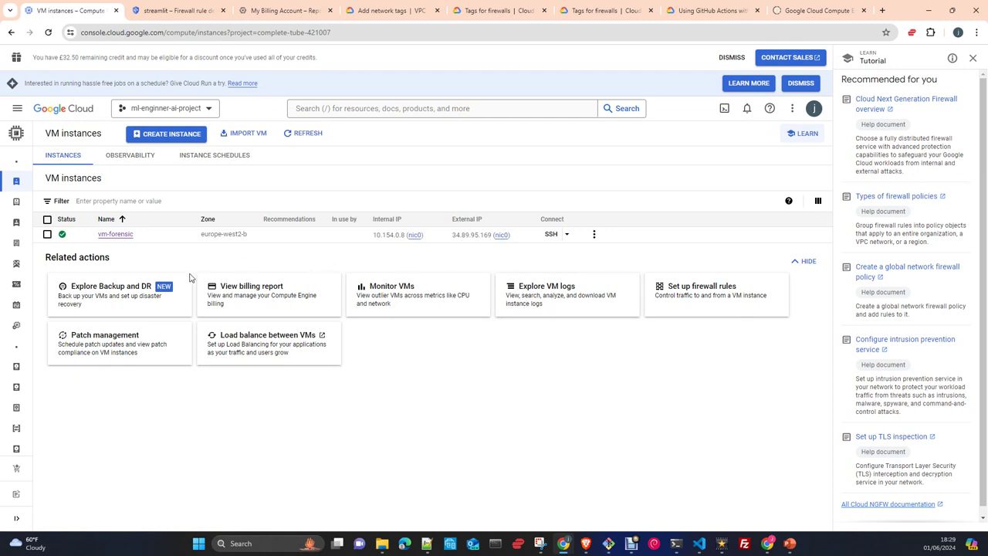
Step: Open the VPC network's IP addresses list with the tutorial closed and show the actions available for the ephemeral internal address
{"action": "mouse_move", "coordinate": [4, 151]}
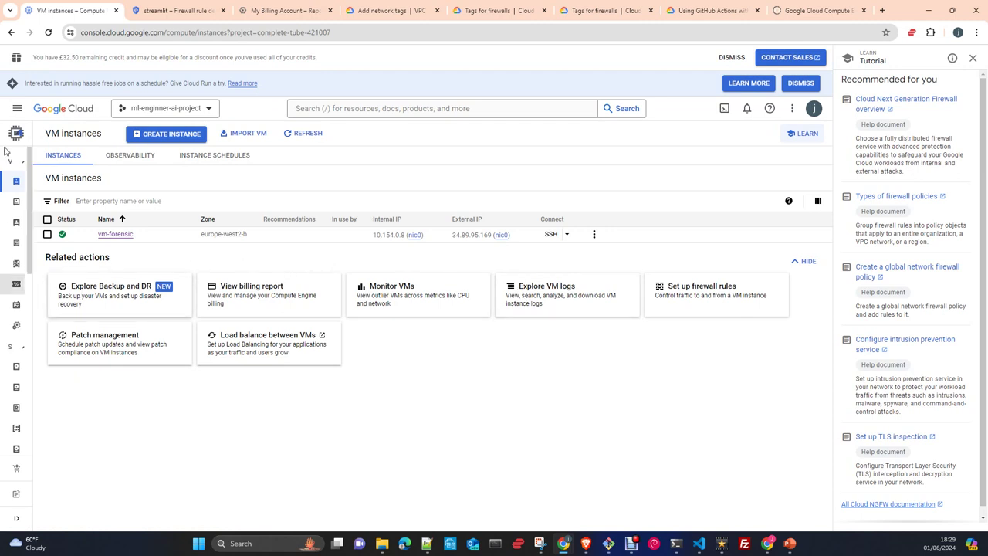
{"action": "left_click", "coordinate": [17, 110]}
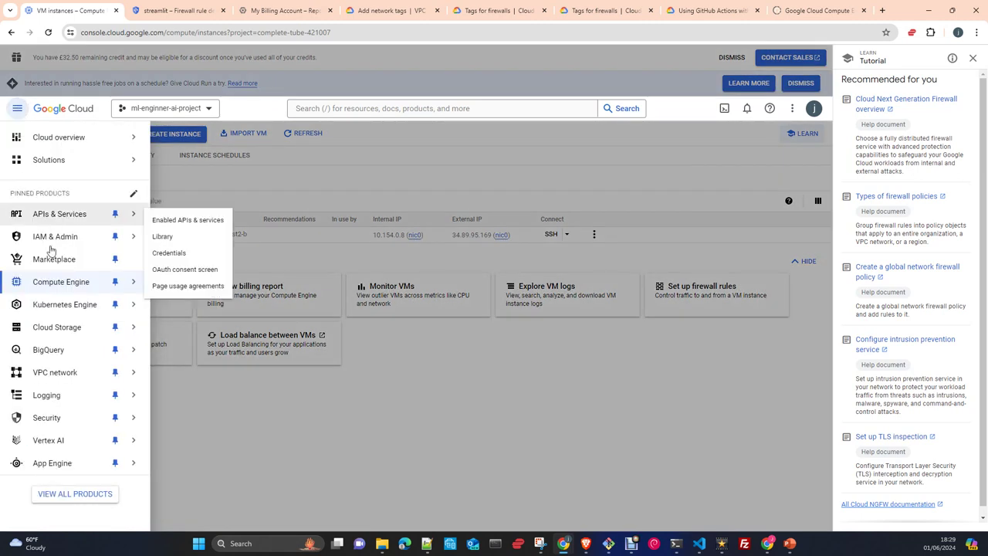
{"action": "mouse_move", "coordinate": [64, 374]}
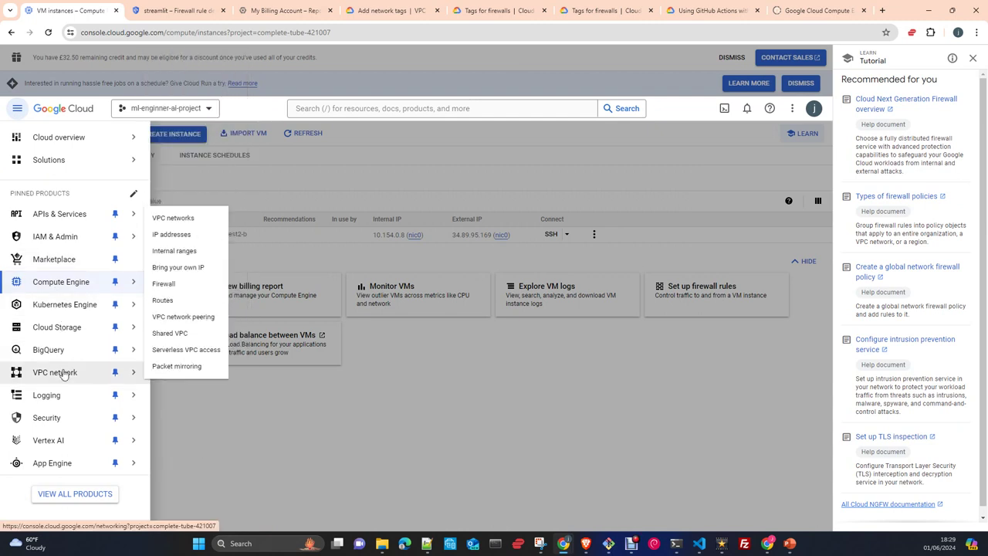
{"action": "left_click", "coordinate": [193, 235]}
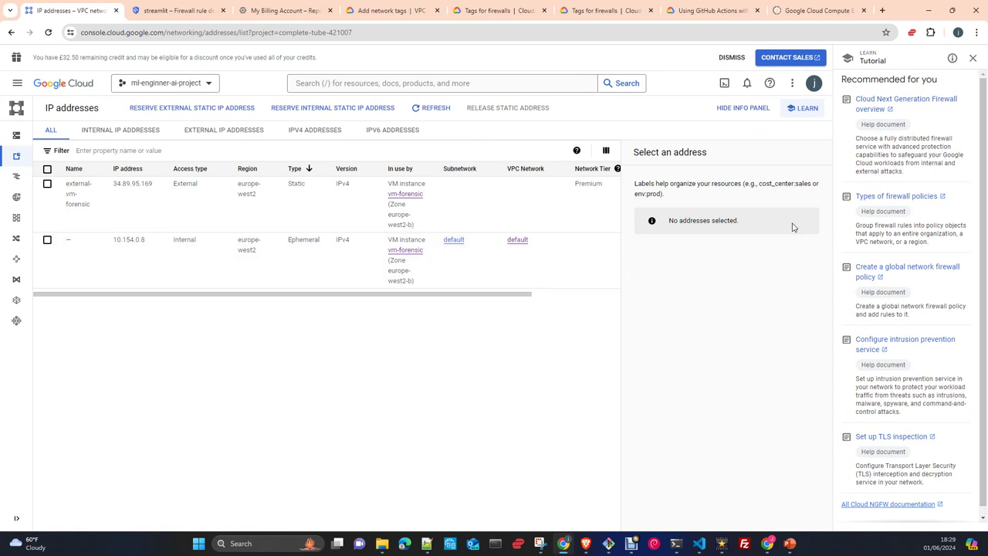
{"action": "left_click", "coordinate": [972, 58]}
{"action": "left_click", "coordinate": [742, 221]}
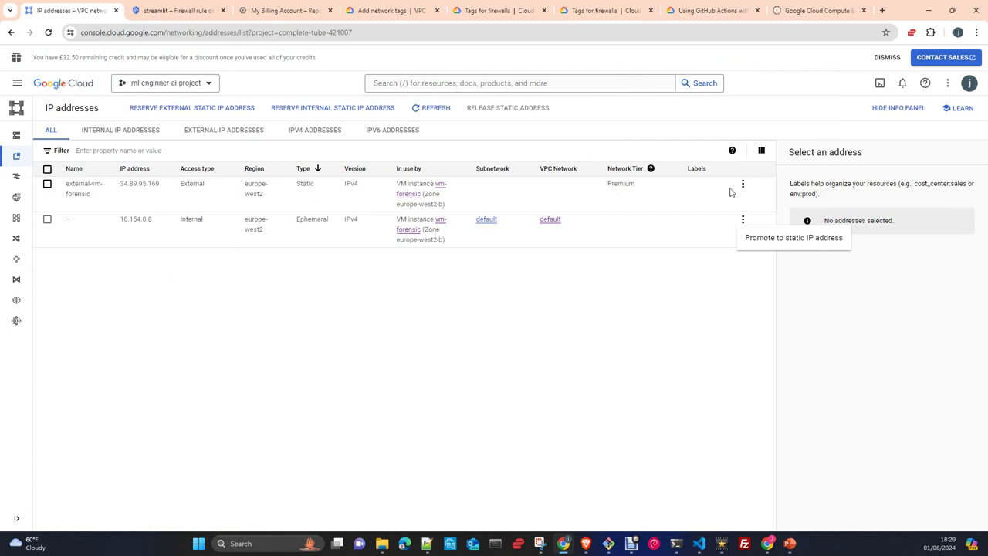
{"action": "left_click", "coordinate": [17, 83]}
{"action": "mouse_move", "coordinate": [17, 255]}
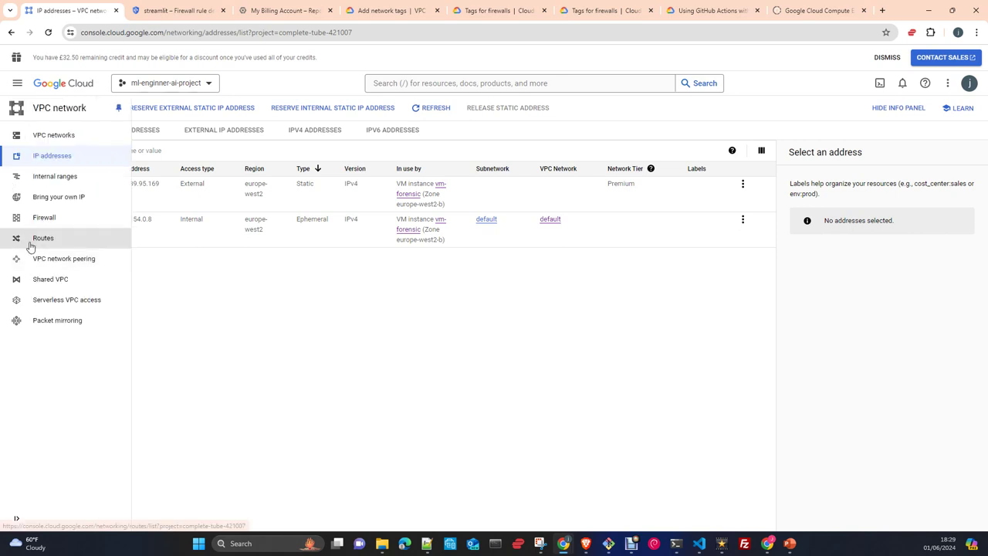
{"action": "left_click_drag", "start_coordinate": [41, 223], "coordinate": [170, 278]}
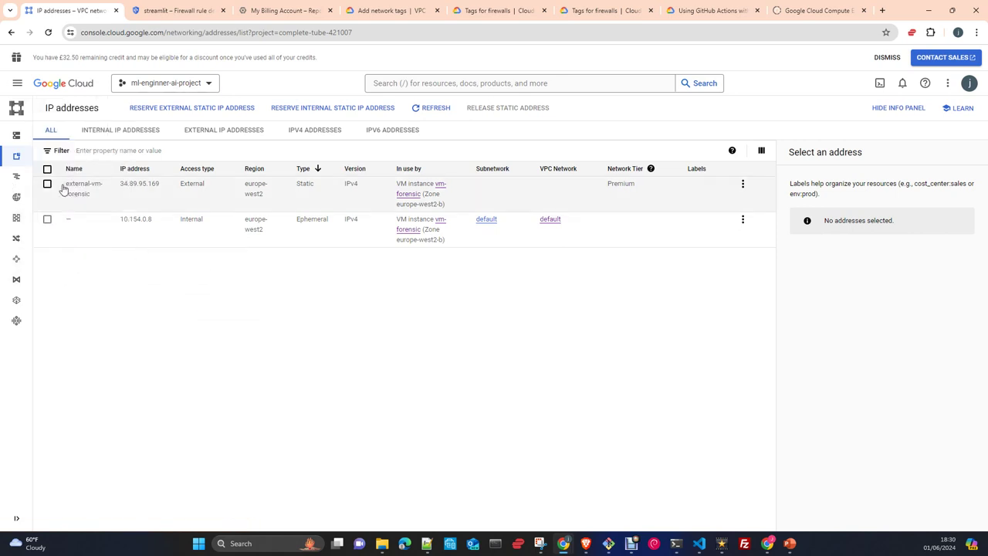
Step: Open the details of the vm-forensic instance from Compute Engine's VM instances and examine its firewall and network interface settings
{"action": "left_click", "coordinate": [18, 83]}
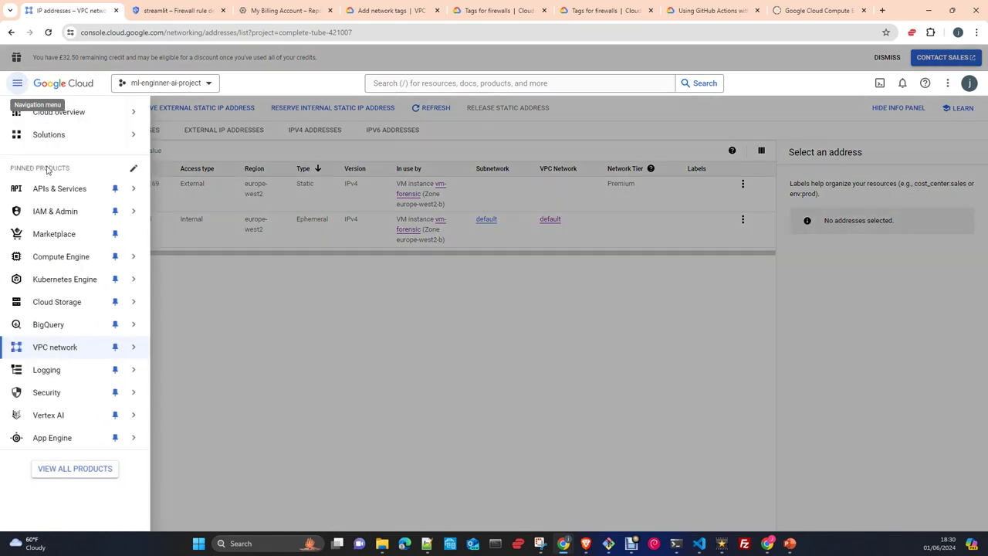
{"action": "mouse_move", "coordinate": [135, 261]}
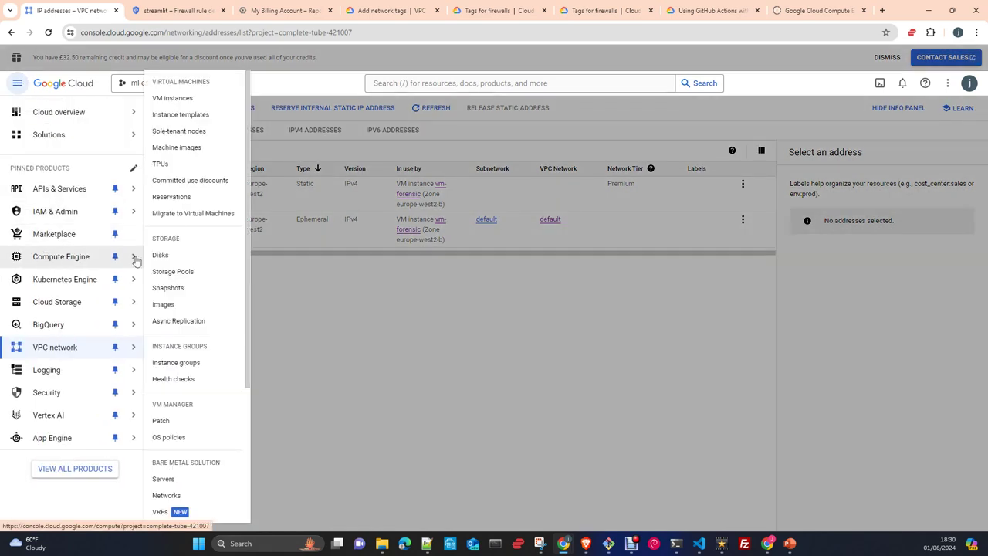
{"action": "left_click", "coordinate": [174, 98]}
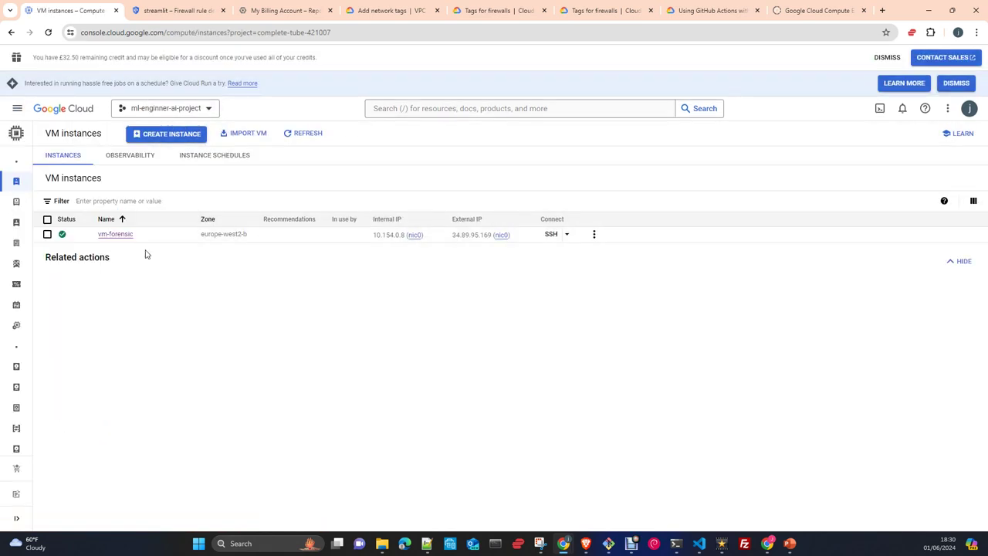
{"action": "left_click", "coordinate": [114, 237]}
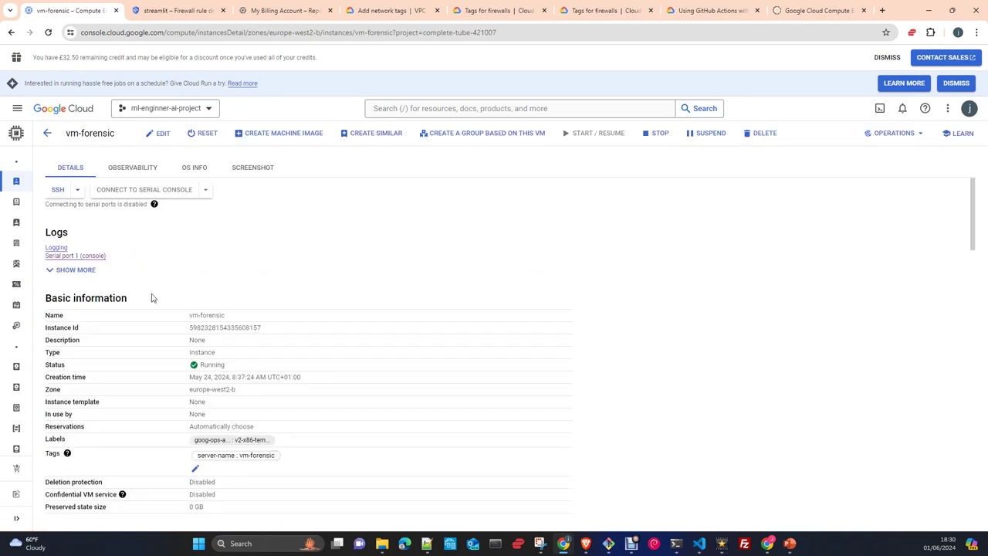
{"action": "scroll", "coordinate": [338, 313], "scroll_direction": "down", "scroll_amount": 1}
{"action": "scroll", "coordinate": [337, 313], "scroll_direction": "down", "scroll_amount": 2}
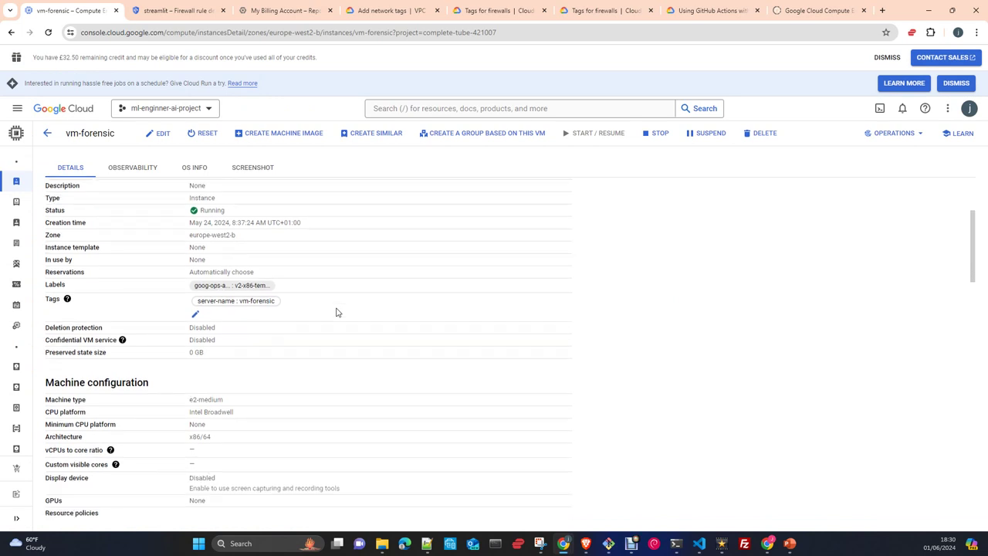
{"action": "scroll", "coordinate": [409, 349], "scroll_direction": "down", "scroll_amount": 4}
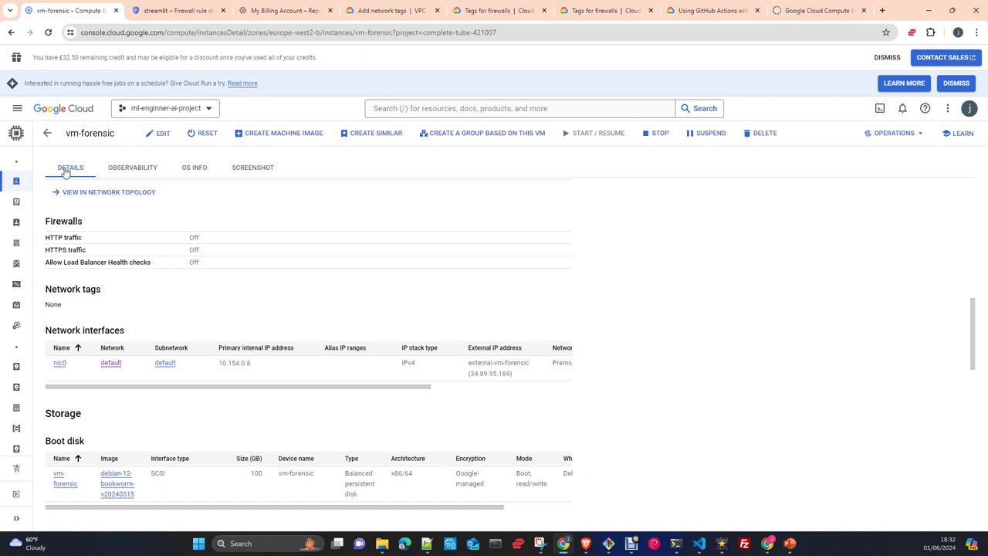
Step: Open the default VPC network attached to the instance and expand vpc-firewall-rules in its firewall list
{"action": "left_click", "coordinate": [109, 367]}
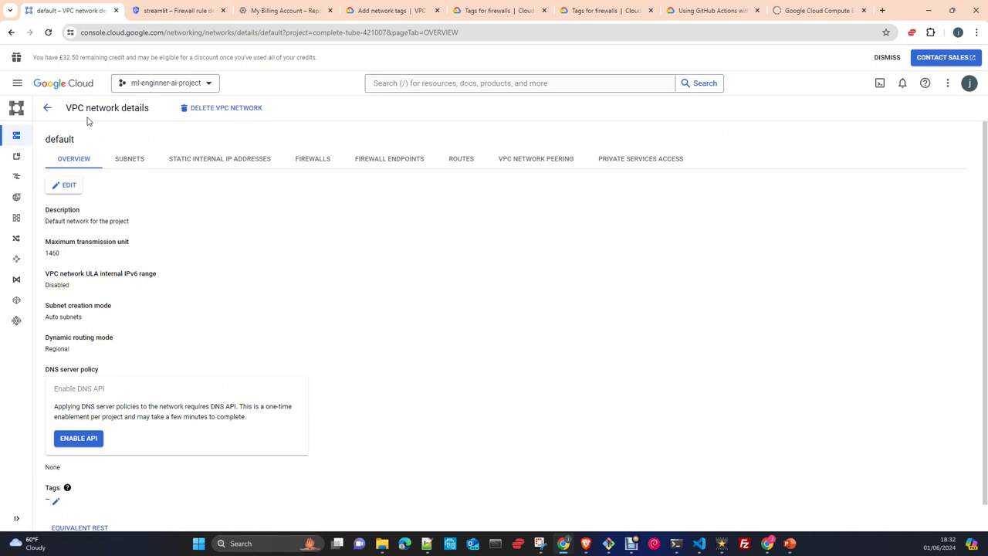
{"action": "left_click", "coordinate": [307, 164]}
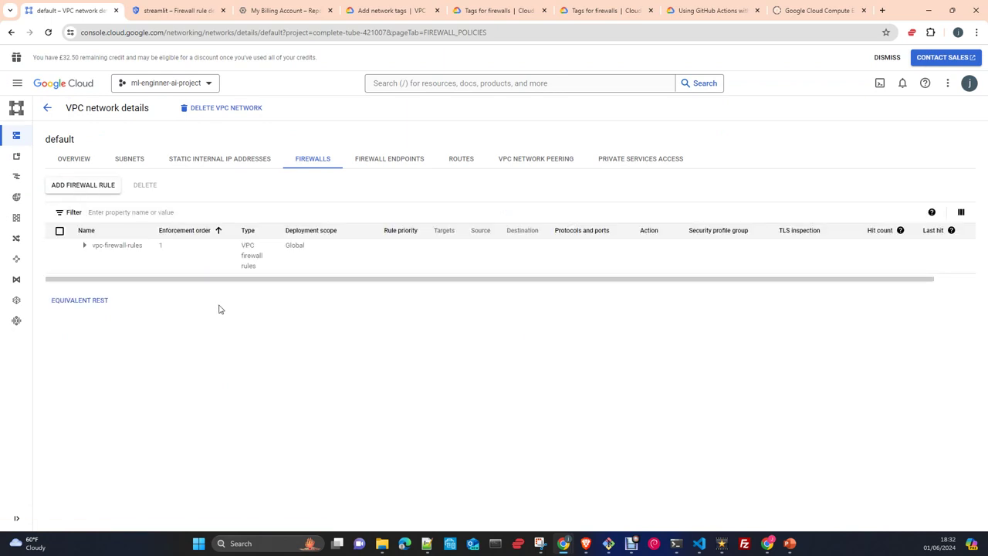
{"action": "left_click", "coordinate": [84, 244]}
{"action": "scroll", "coordinate": [227, 359], "scroll_direction": "down", "scroll_amount": 1}
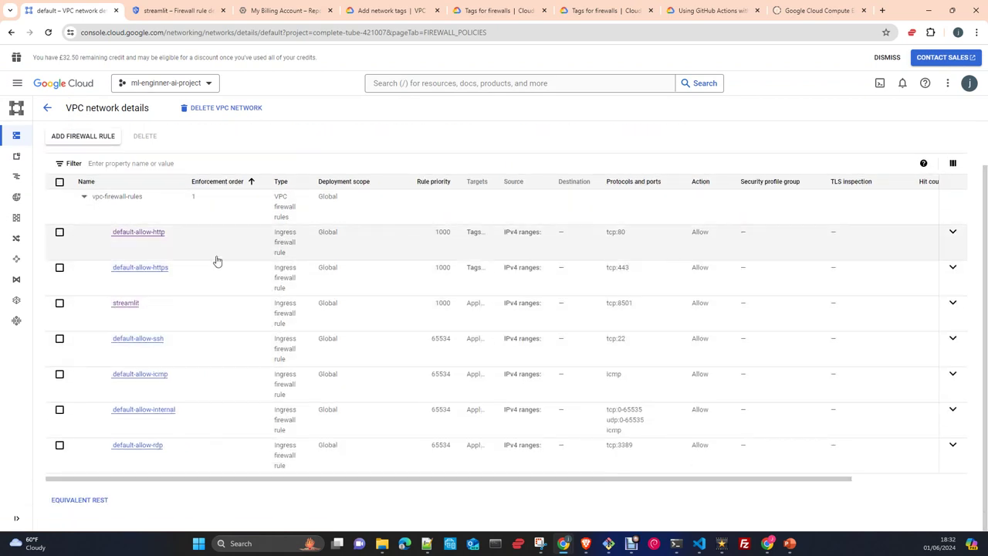
{"action": "scroll", "coordinate": [202, 185], "scroll_direction": "up", "scroll_amount": 1}
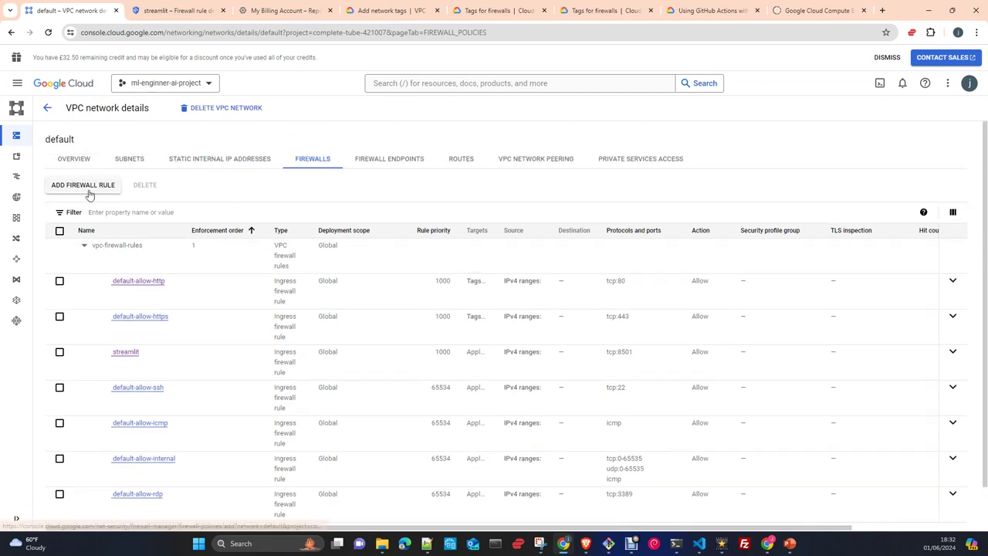
Step: Open the streamlit firewall rule for editing and examine its logs, network, priority and direction settings
{"action": "left_click", "coordinate": [127, 353]}
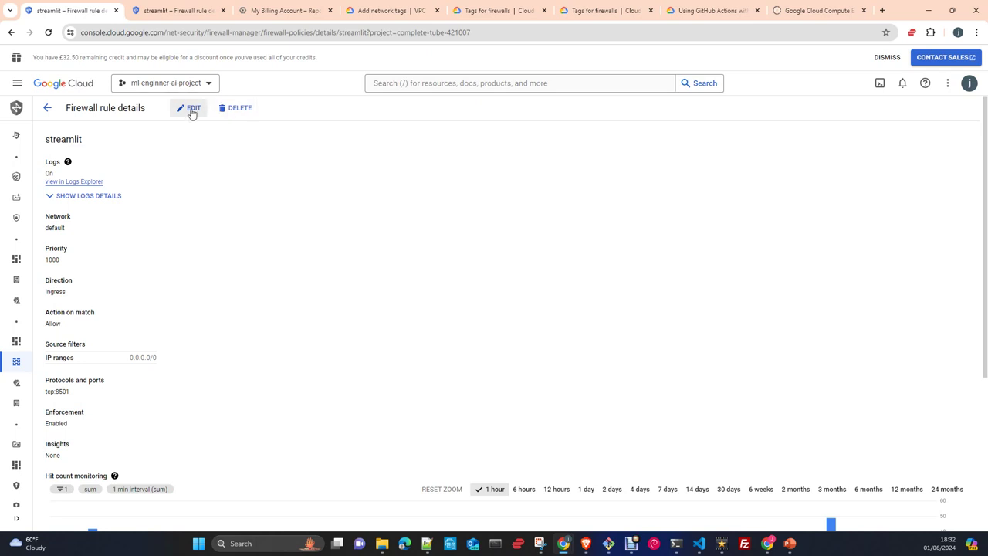
{"action": "left_click", "coordinate": [191, 110]}
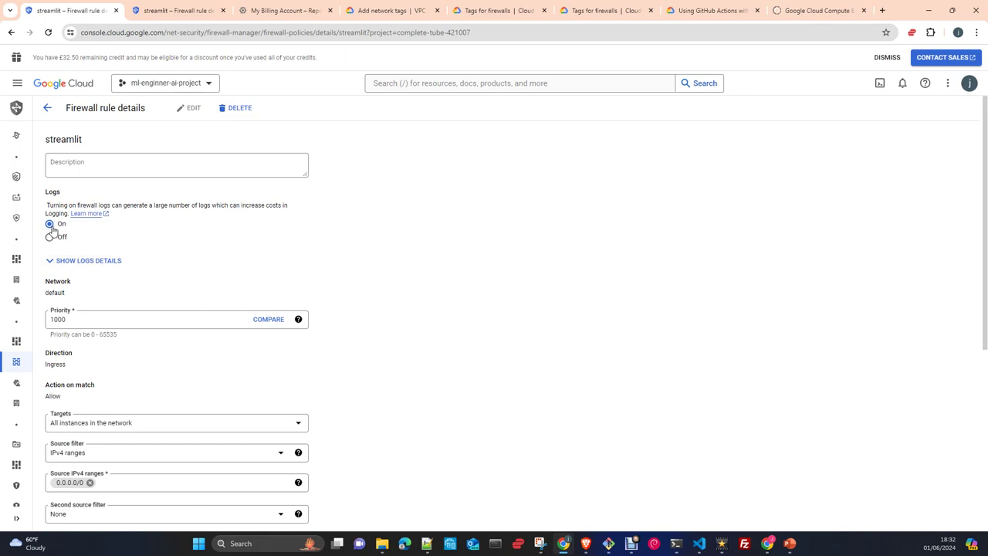
{"action": "scroll", "coordinate": [144, 283], "scroll_direction": "down", "scroll_amount": 1}
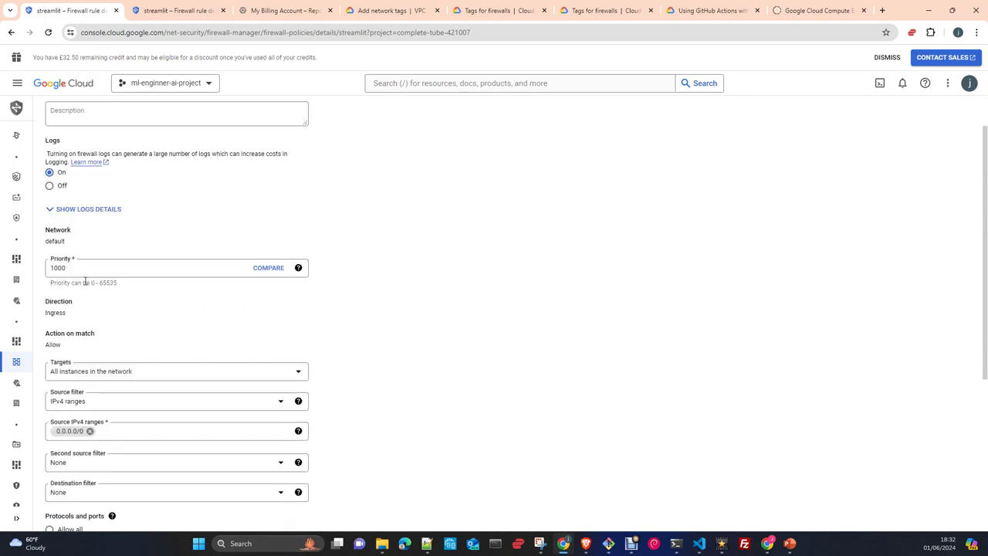
{"action": "left_click_drag", "start_coordinate": [46, 225], "coordinate": [73, 245]}
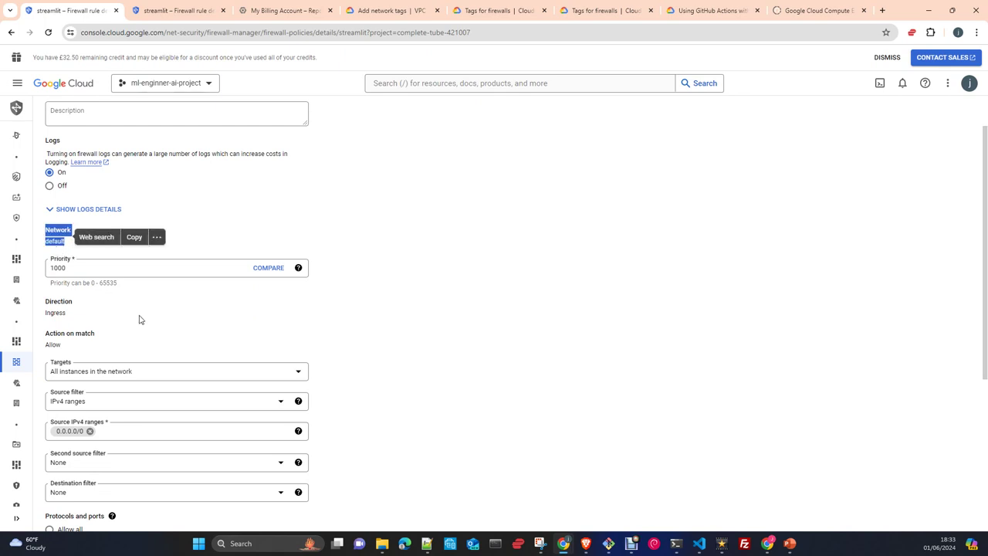
{"action": "scroll", "coordinate": [150, 317], "scroll_direction": "down", "scroll_amount": 2}
{"action": "left_click", "coordinate": [507, 272]}
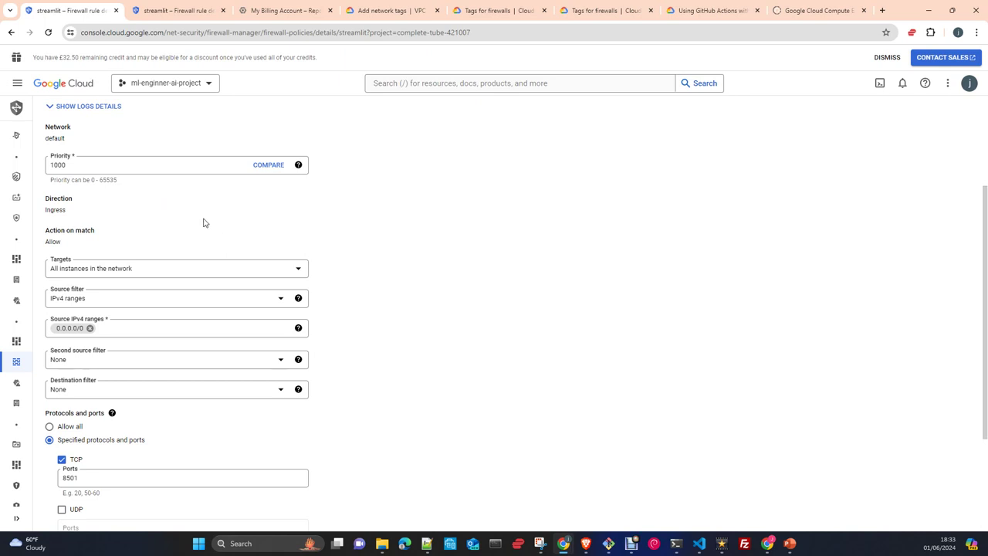
Step: Show the rule's target and source filter options, keeping All instances in the network and IPv4 ranges
{"action": "scroll", "coordinate": [409, 344], "scroll_direction": "down", "scroll_amount": 2}
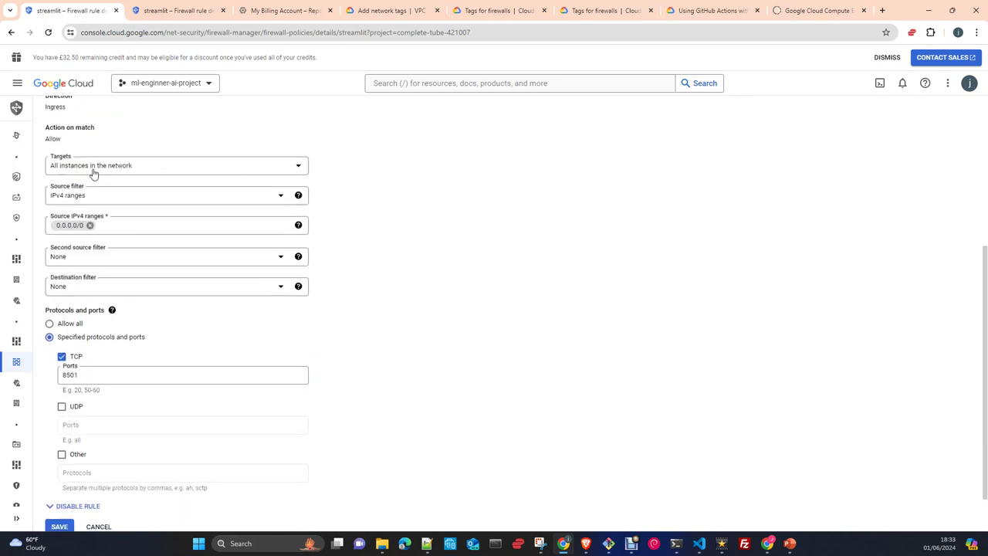
{"action": "left_click", "coordinate": [126, 171]}
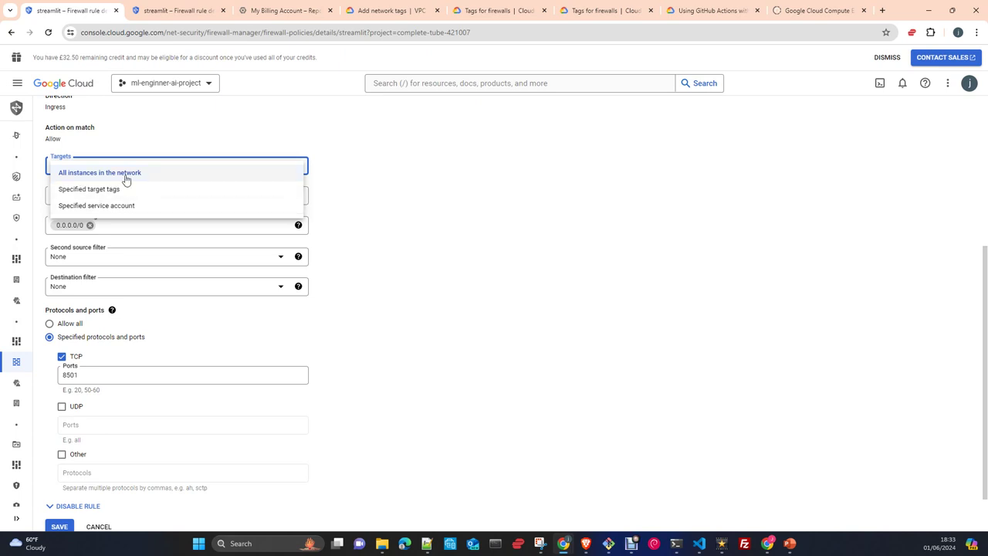
{"action": "left_click", "coordinate": [123, 176]}
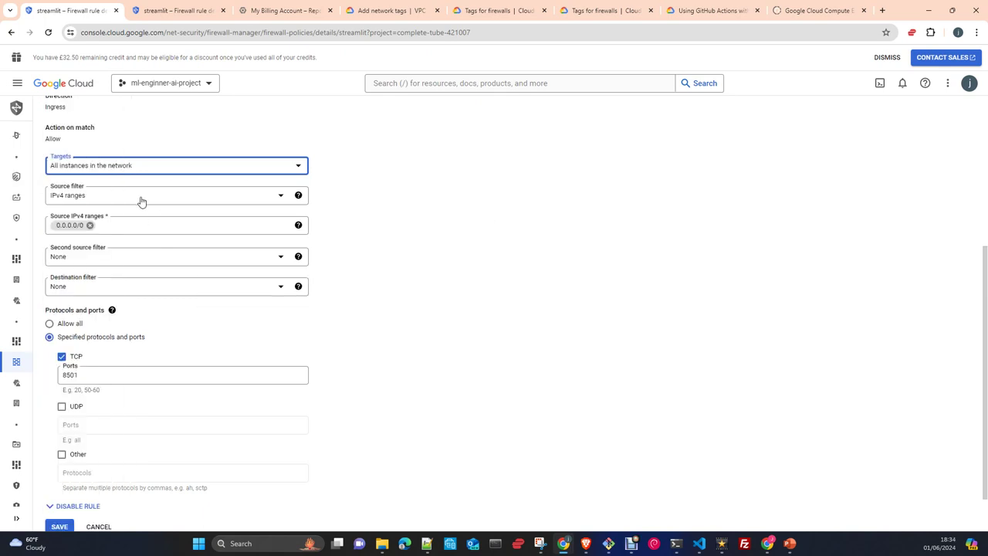
{"action": "left_click", "coordinate": [80, 199]}
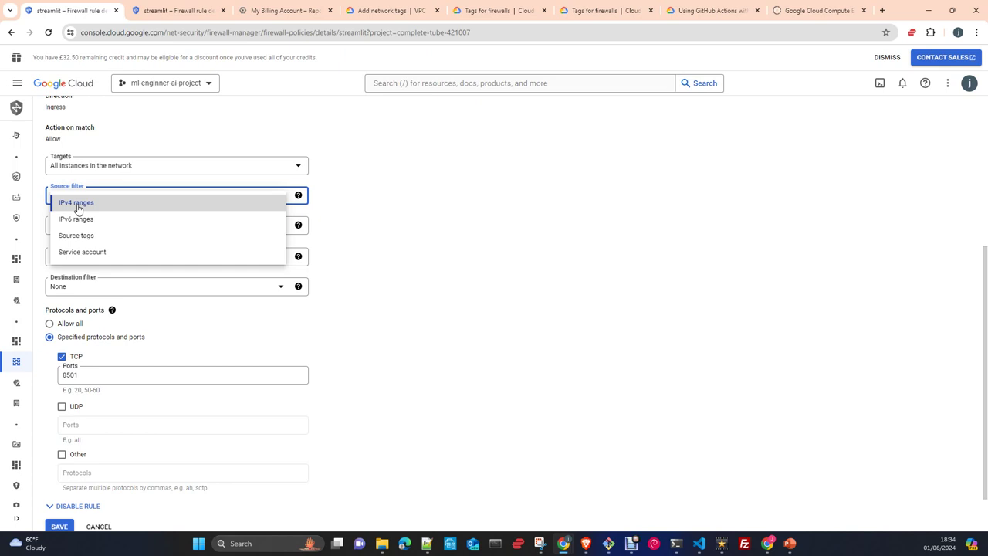
{"action": "left_click", "coordinate": [384, 223]}
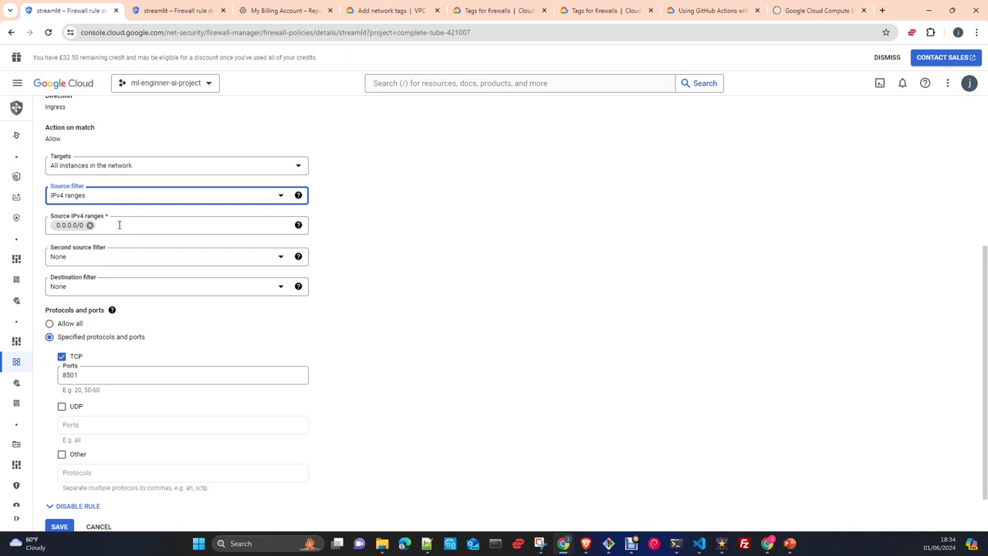
Step: Show the rule's destination filter options, keeping None, and leave the rule unsaved for the firewall policies overview
{"action": "scroll", "coordinate": [474, 319], "scroll_direction": "down", "scroll_amount": 1}
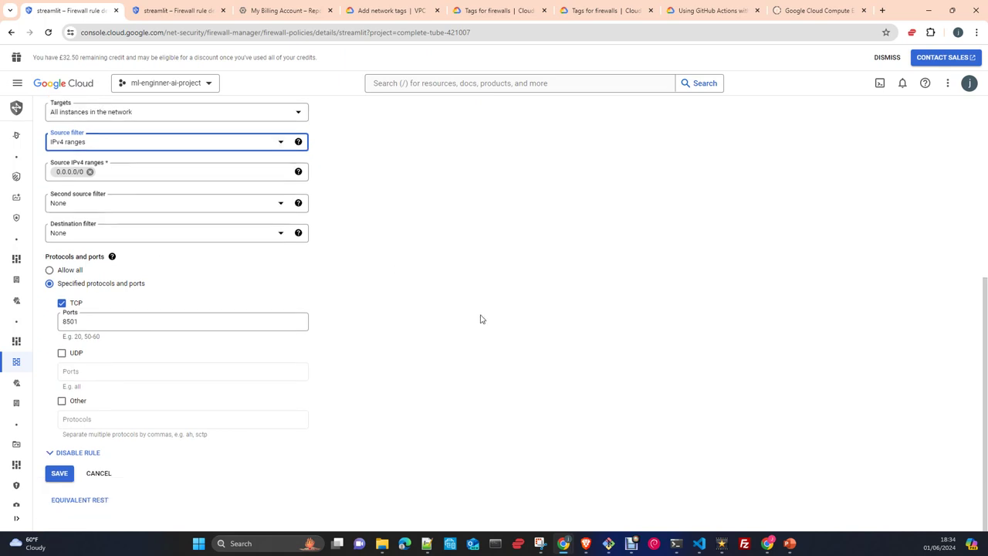
{"action": "left_click", "coordinate": [121, 235]}
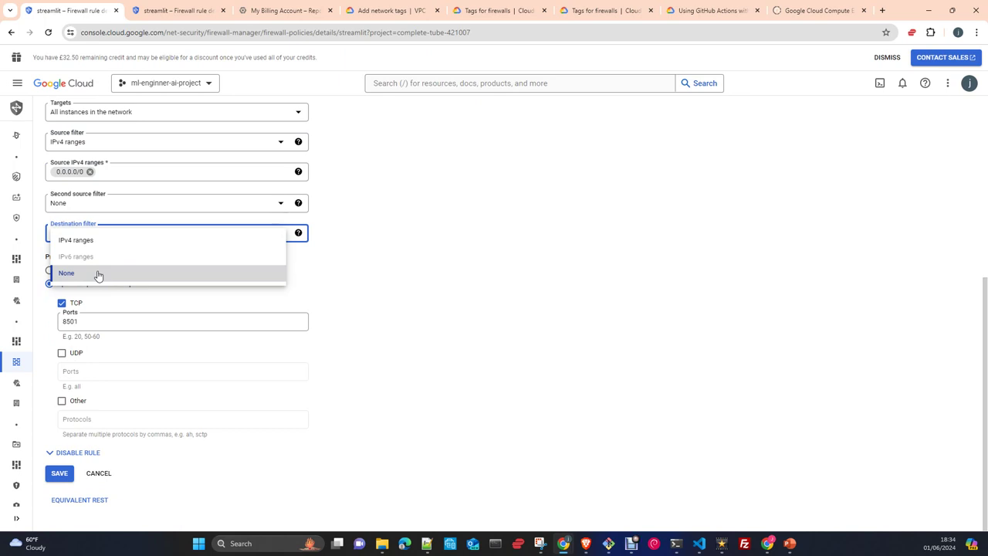
{"action": "left_click", "coordinate": [375, 277]}
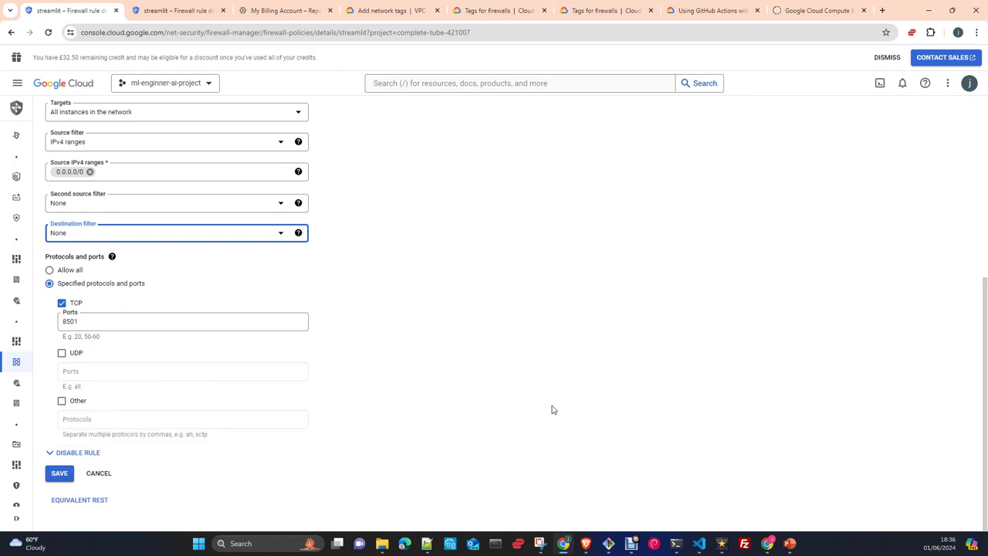
{"action": "scroll", "coordinate": [544, 421], "scroll_direction": "up", "scroll_amount": 5}
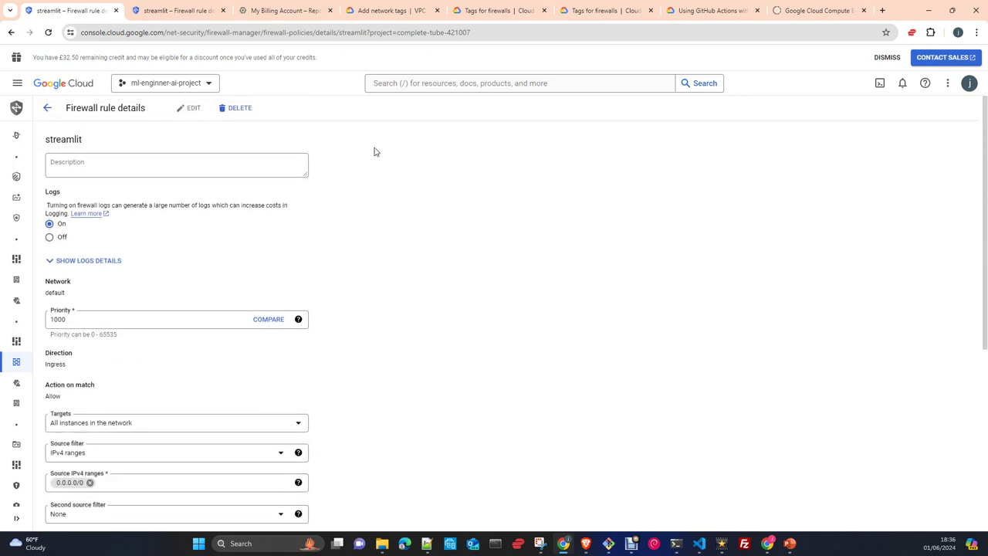
{"action": "left_click", "coordinate": [47, 111]}
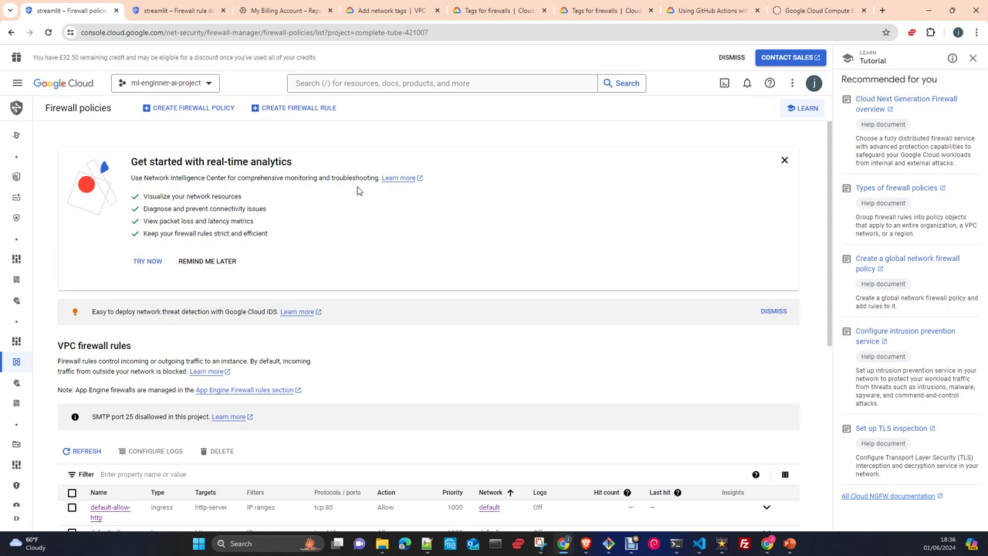
Step: Shrink the browser window out of the way and switch to the vm-forensic terminal session, maximized
{"action": "left_click_drag", "start_coordinate": [910, 14], "coordinate": [785, 47]}
{"action": "left_click_drag", "start_coordinate": [335, 148], "coordinate": [347, 68]}
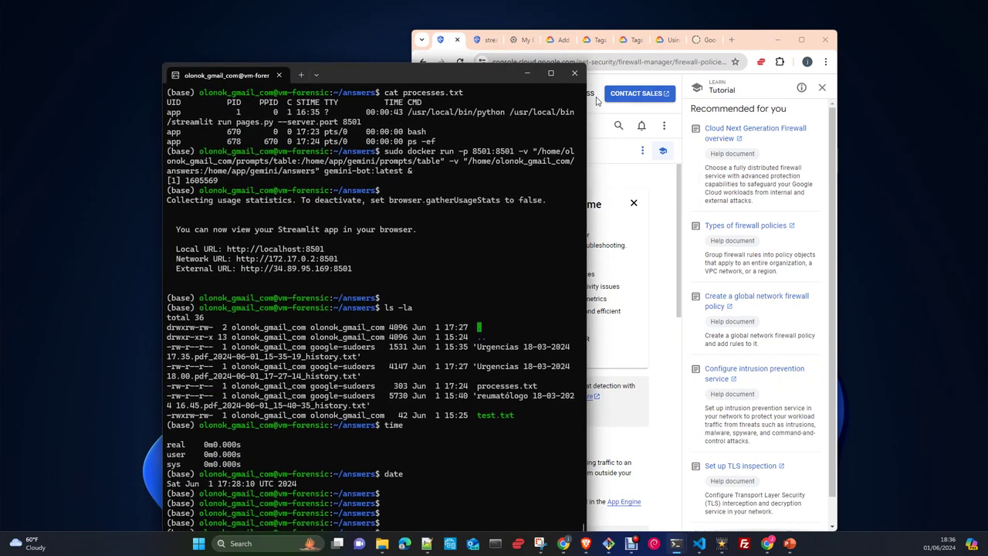
{"action": "left_click", "coordinate": [553, 75]}
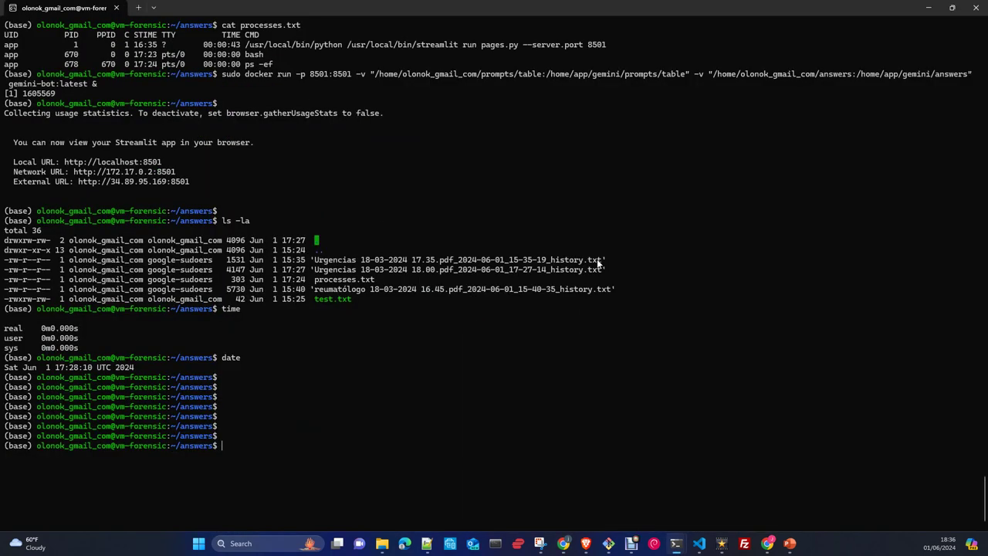